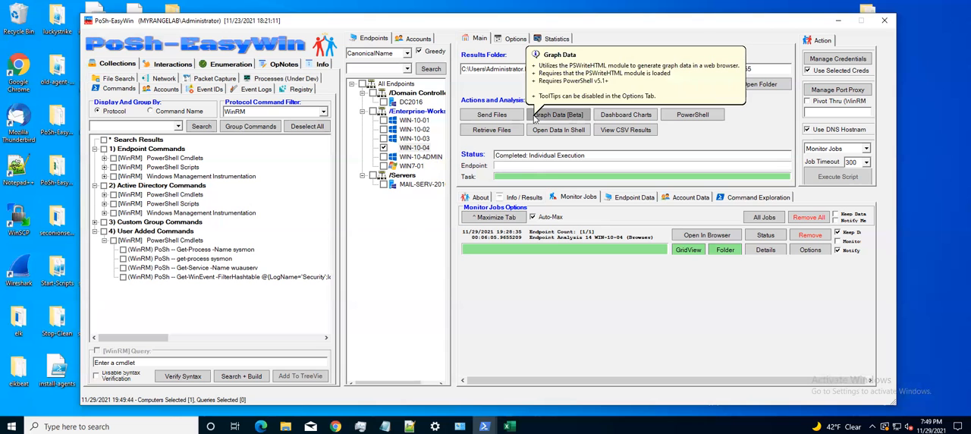
Start a graph data collection for WIN-10-04 using the Endpoint Data Deep Dive option.
click(535, 117)
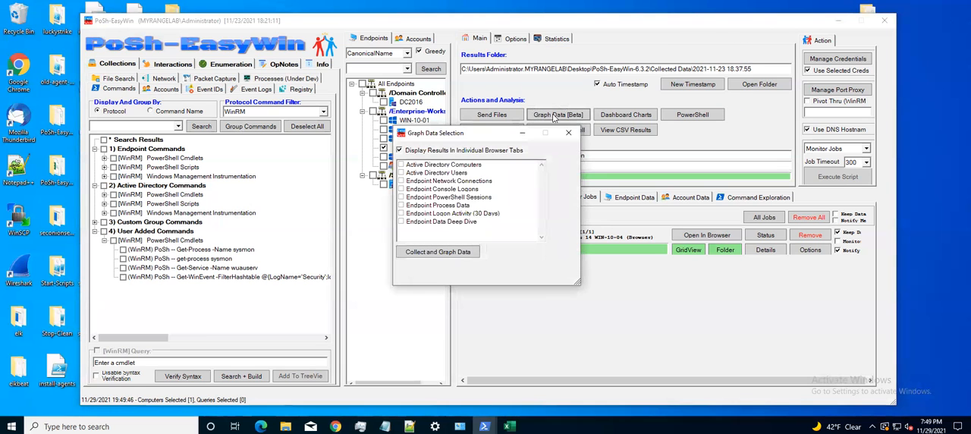
click(403, 222)
click(403, 222)
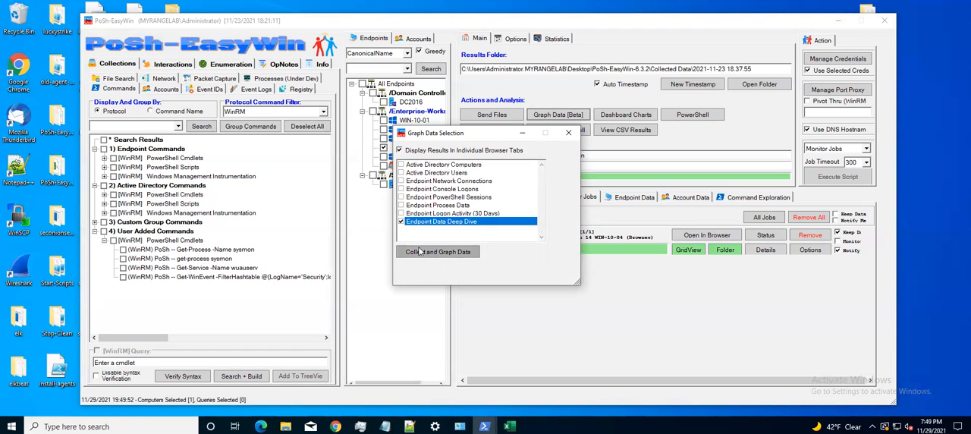
click(419, 252)
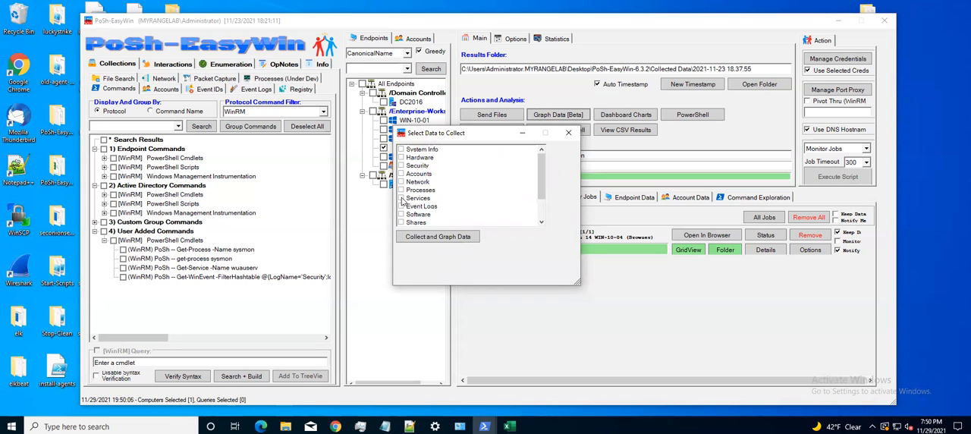
Collect and graph the Processes and Services data, with notification enabled for the new monitoring job.
click(402, 201)
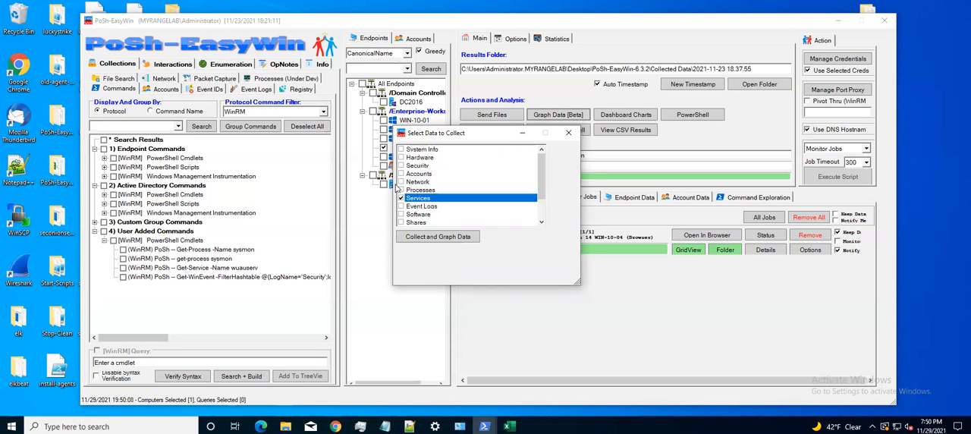
click(402, 192)
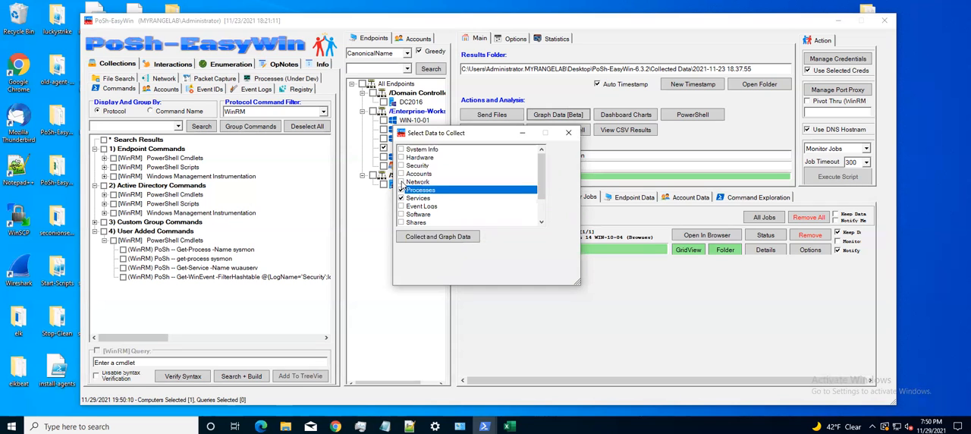
click(400, 183)
click(401, 182)
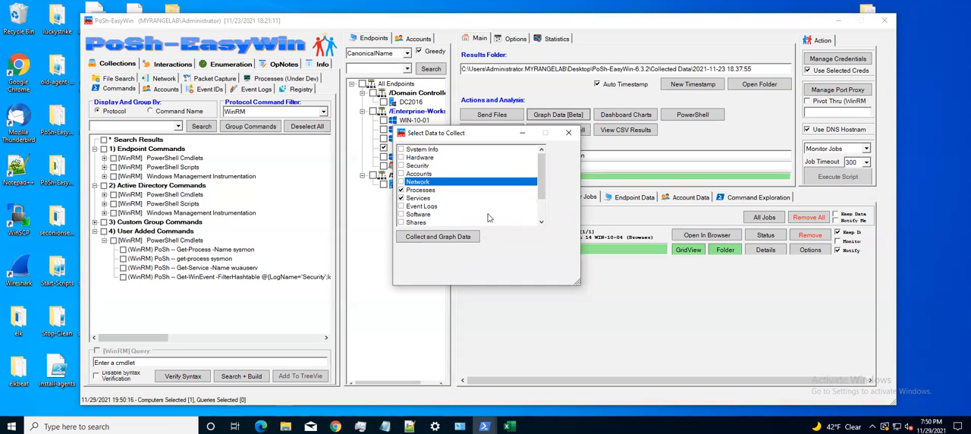
click(438, 238)
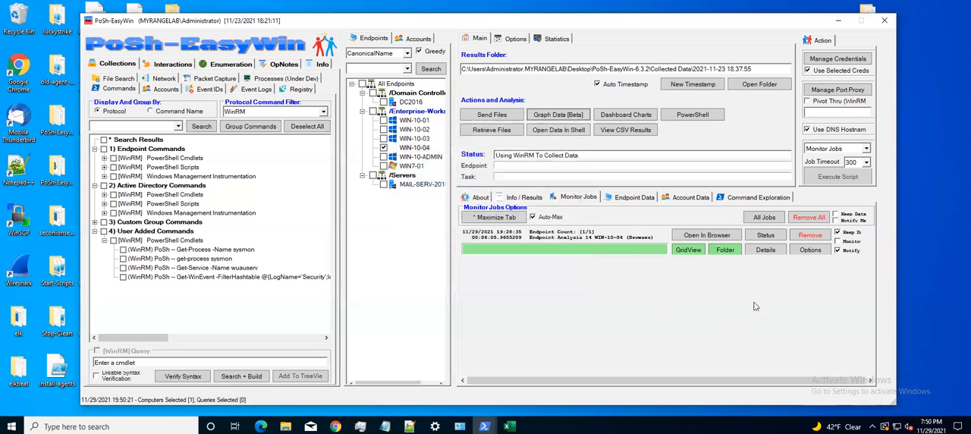
click(837, 282)
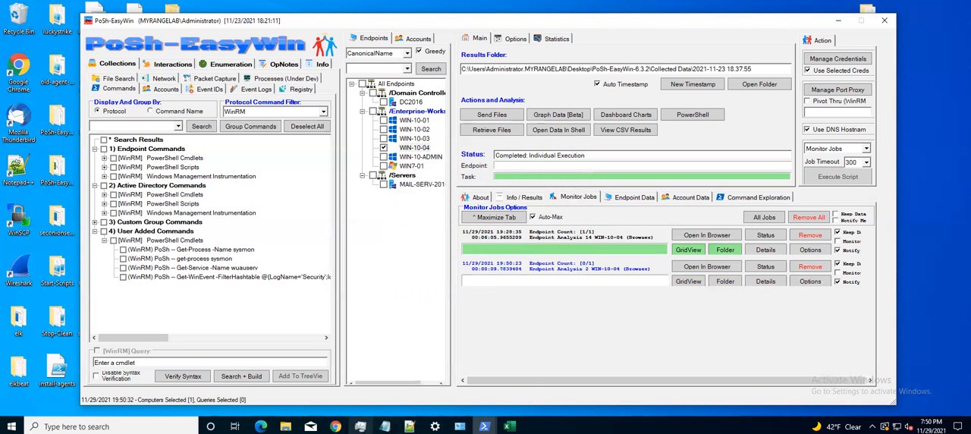
Open the Endpoint Analysis 14 results for WIN-10-04 in the browser, accepting the default network connection graph options.
click(335, 426)
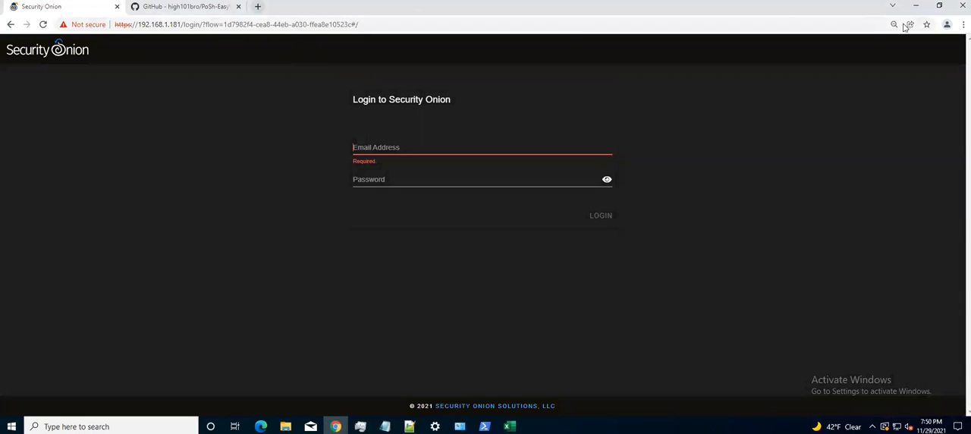
click(916, 7)
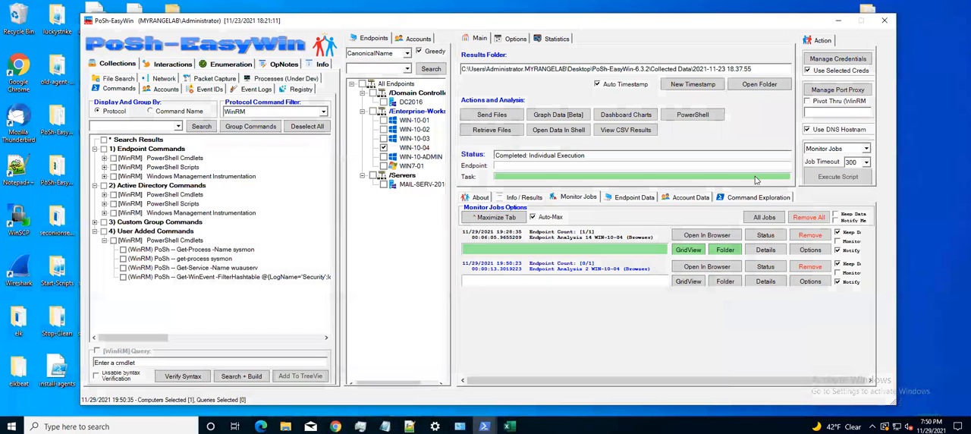
click(686, 237)
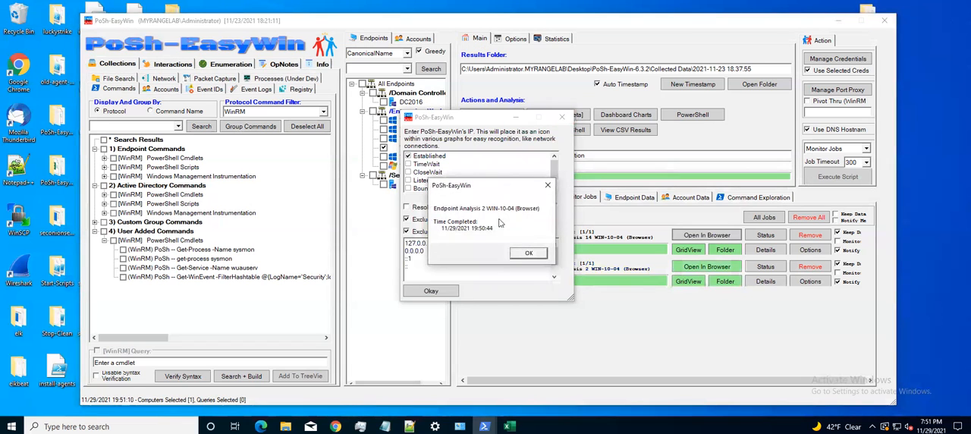
click(528, 253)
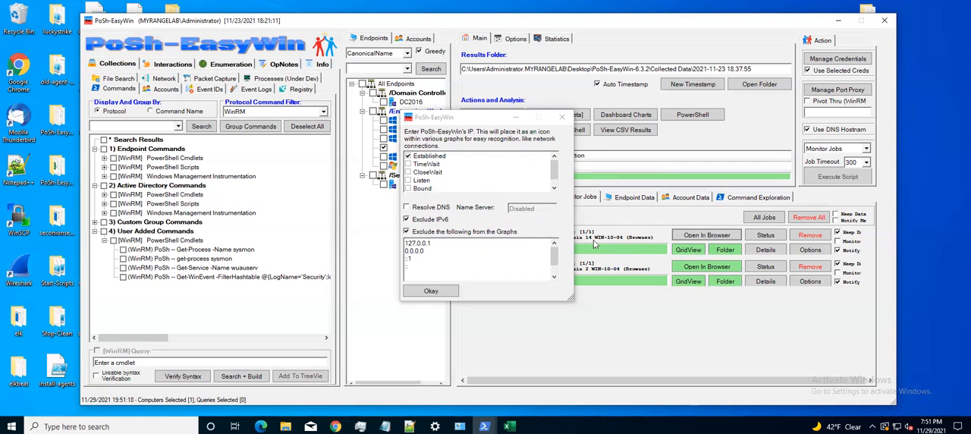
click(431, 292)
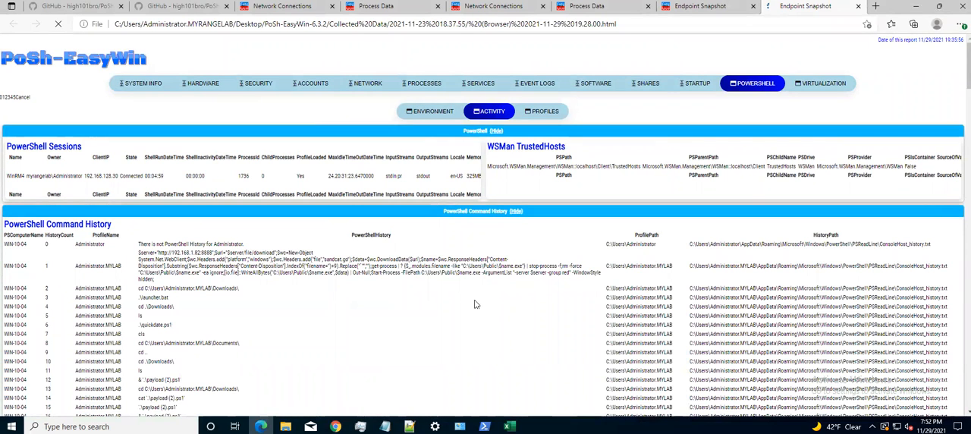
Review the endpoint report's System Info, Scheduled Tasks & Jobs, Hardware, Security and Accounts sections.
click(144, 86)
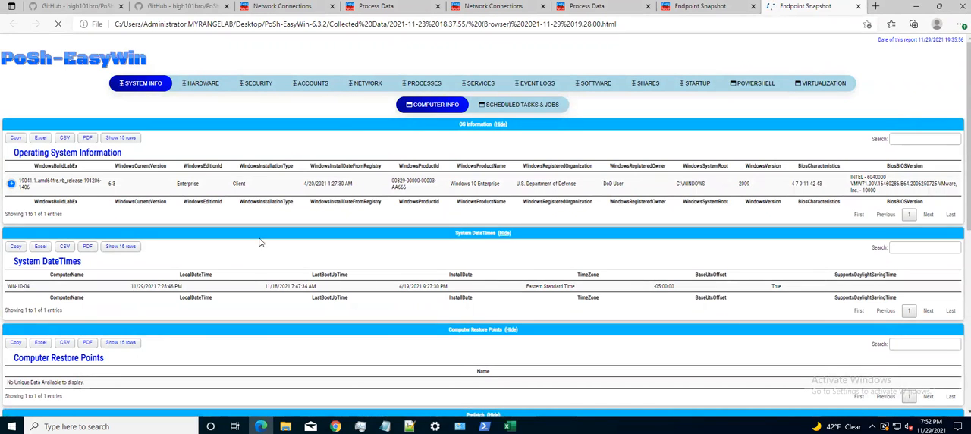
click(510, 107)
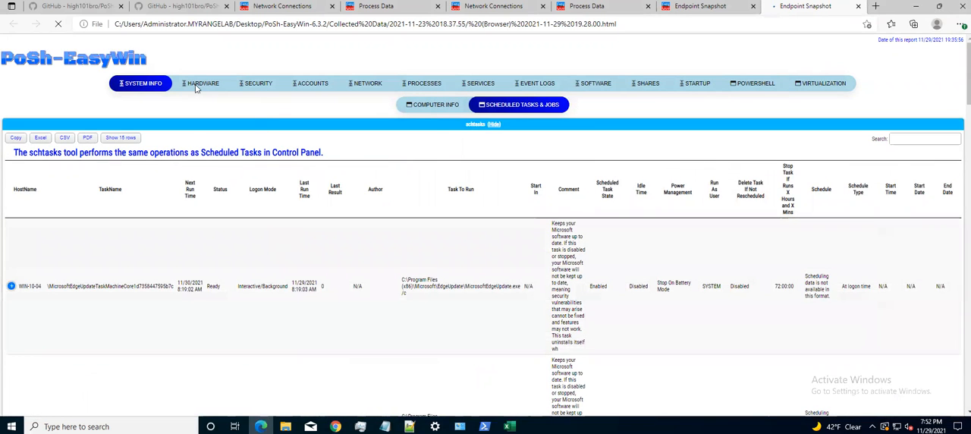
click(196, 89)
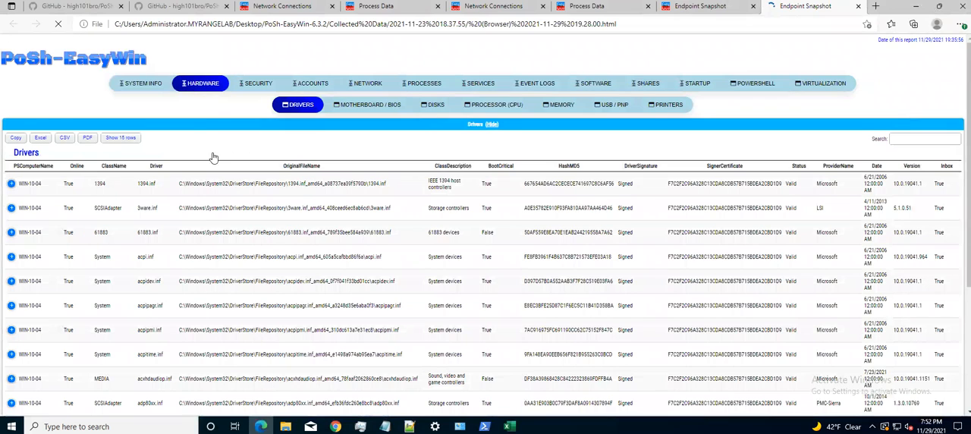
click(251, 86)
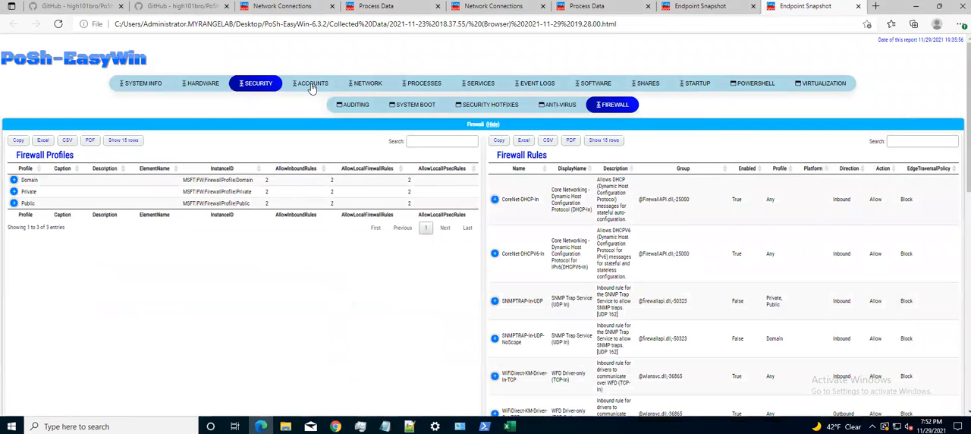
click(311, 87)
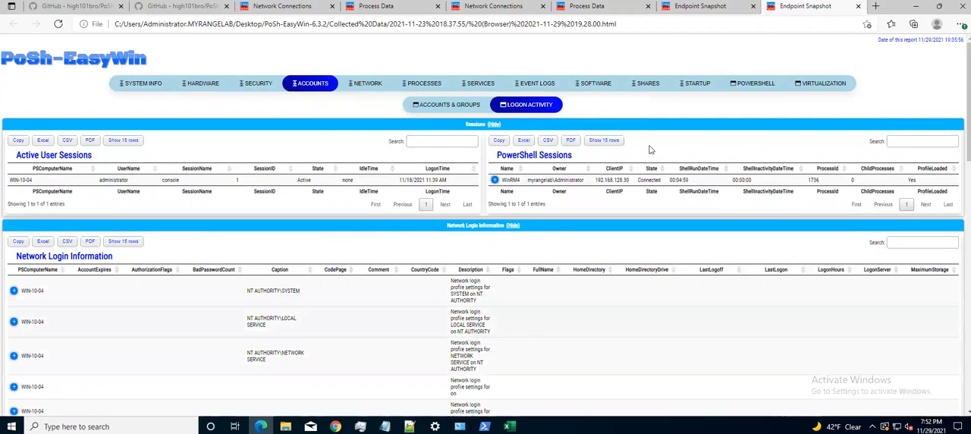
Examine the report's last 1000 Application and Security event log entries.
click(538, 85)
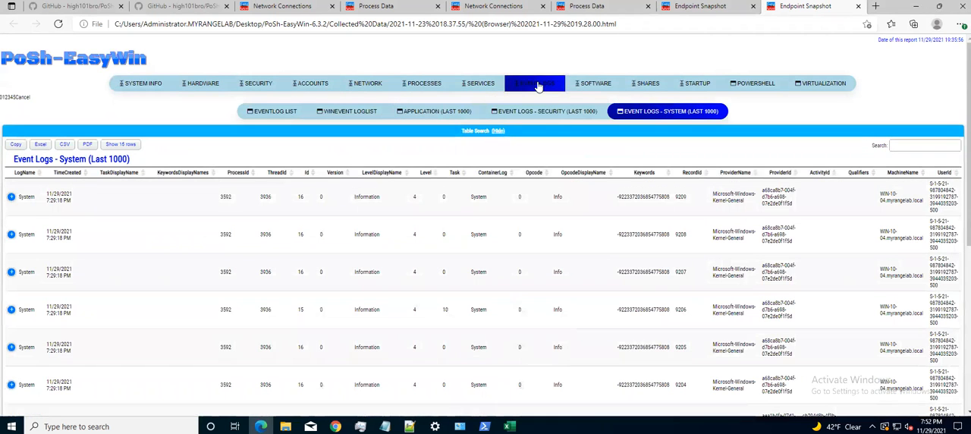
click(445, 114)
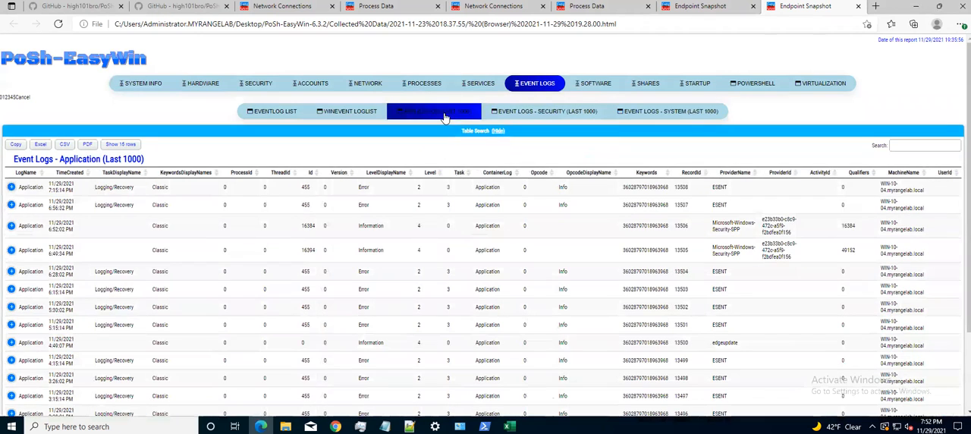
click(529, 114)
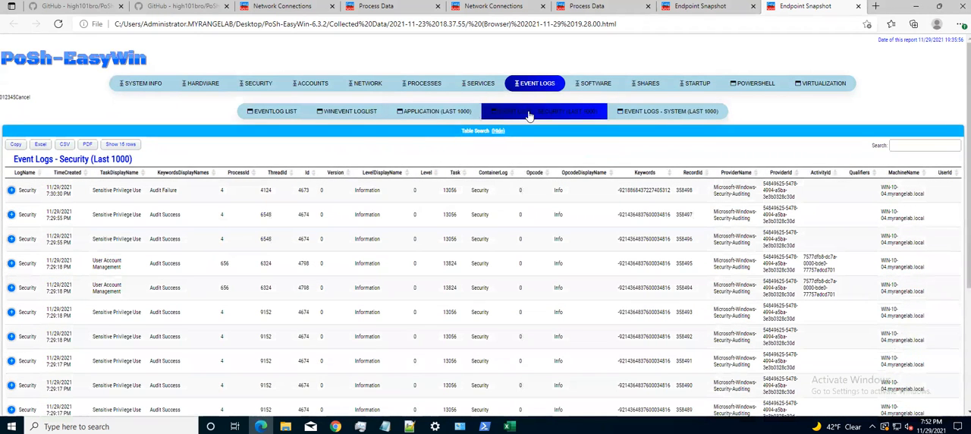
Look through the report's Software, SMB Shares, SMB Share Access and Startup sections.
click(598, 86)
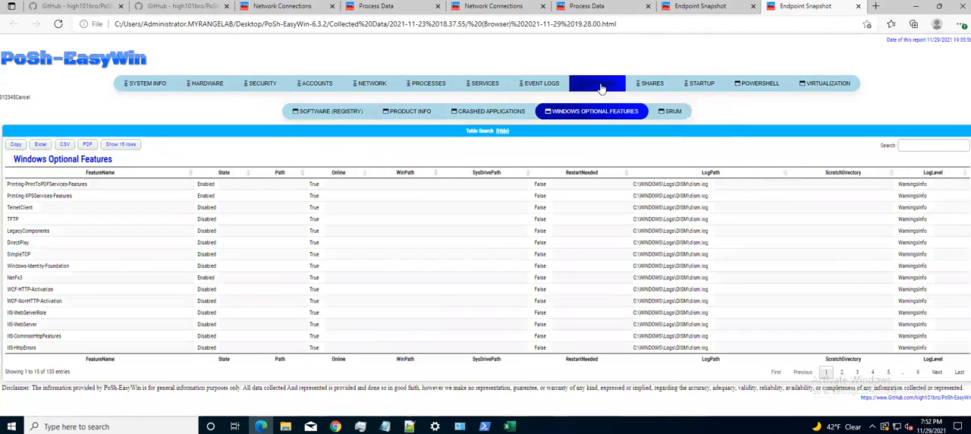
click(655, 86)
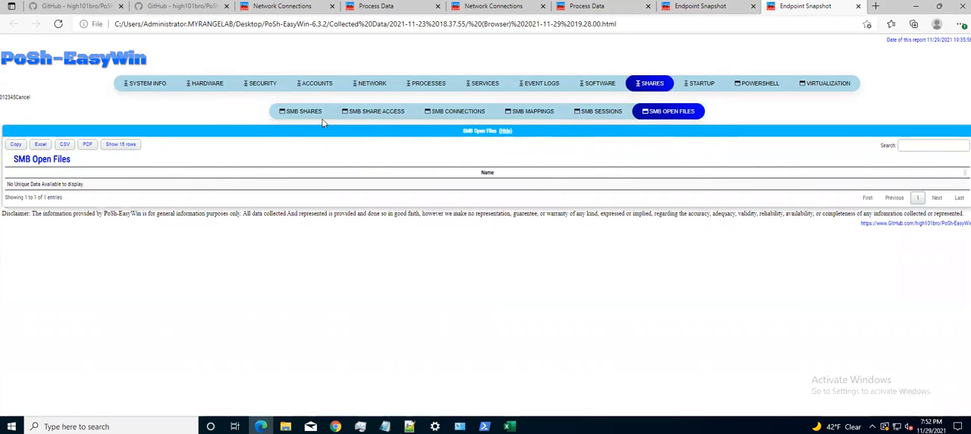
click(303, 112)
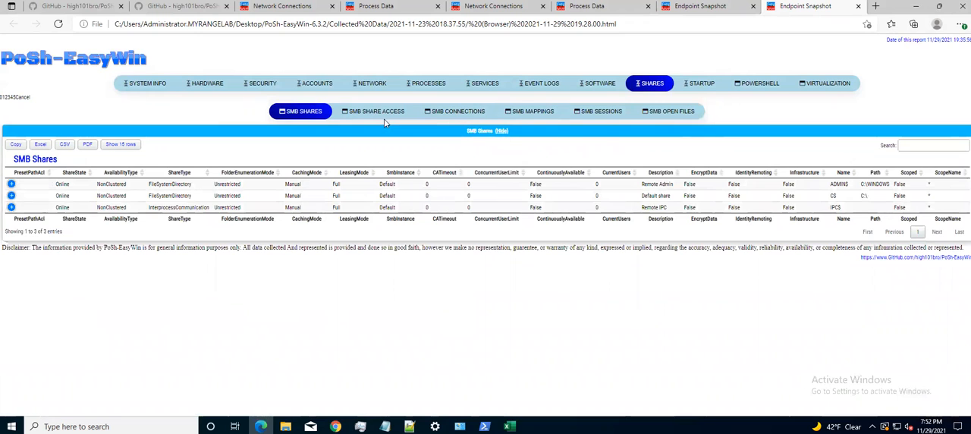
click(377, 113)
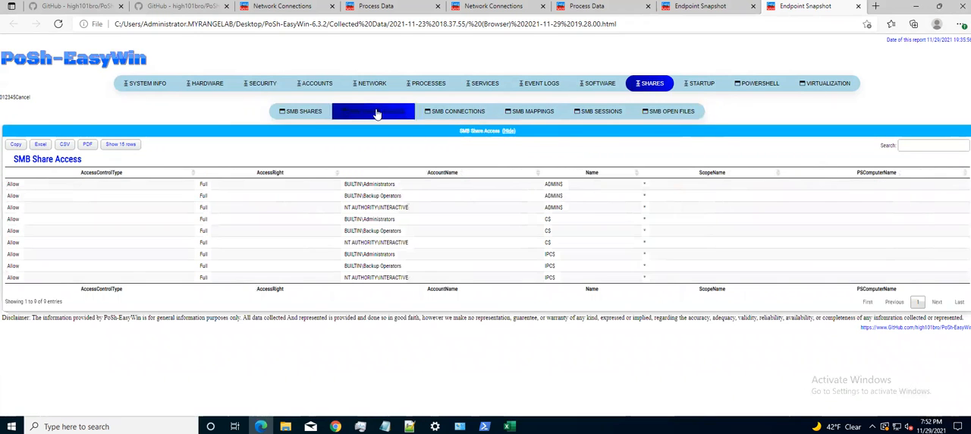
click(699, 85)
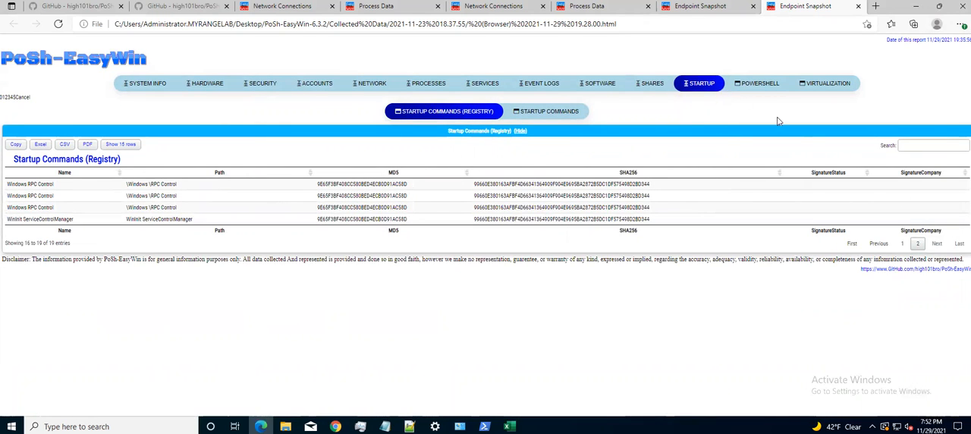
Examine pages 3, 4 and 5 of the report's PowerShell command history, and return to PoSh-EasyWin.
click(752, 90)
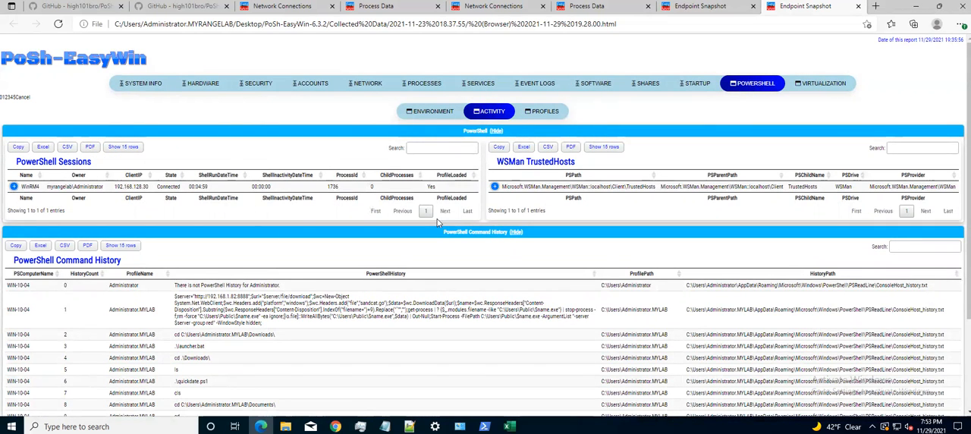
scroll(437, 249, down, 3)
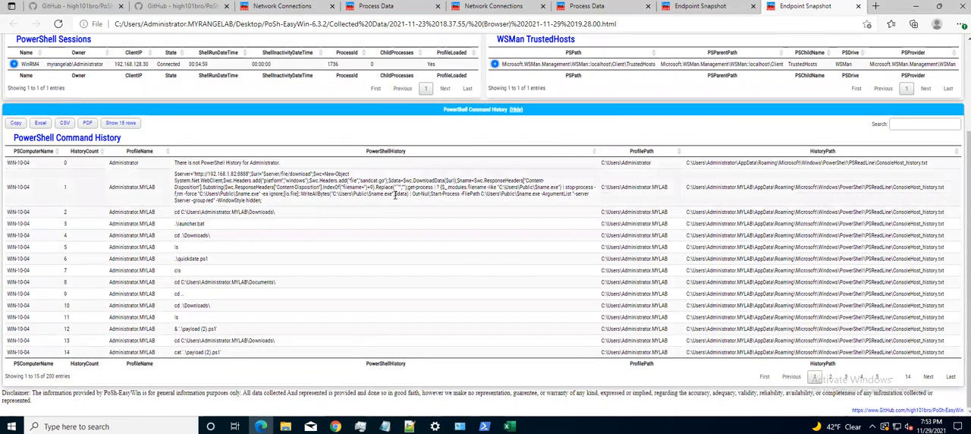
scroll(379, 207, up, 4)
scroll(490, 273, down, 4)
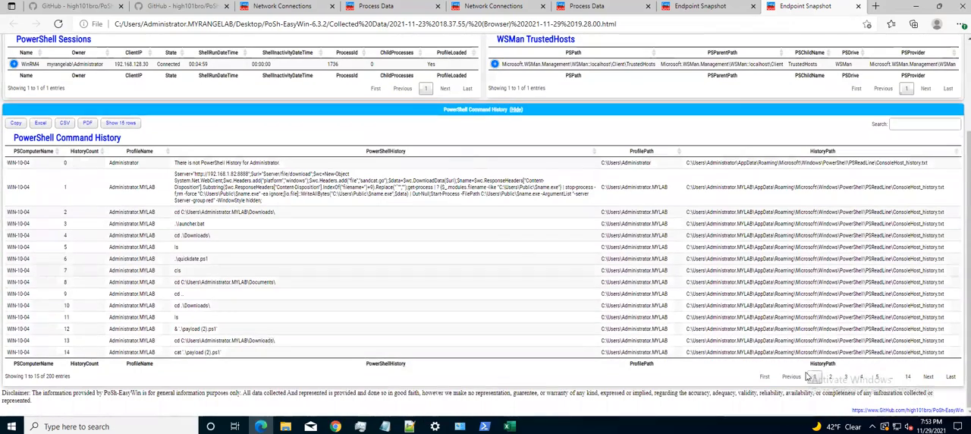
click(845, 376)
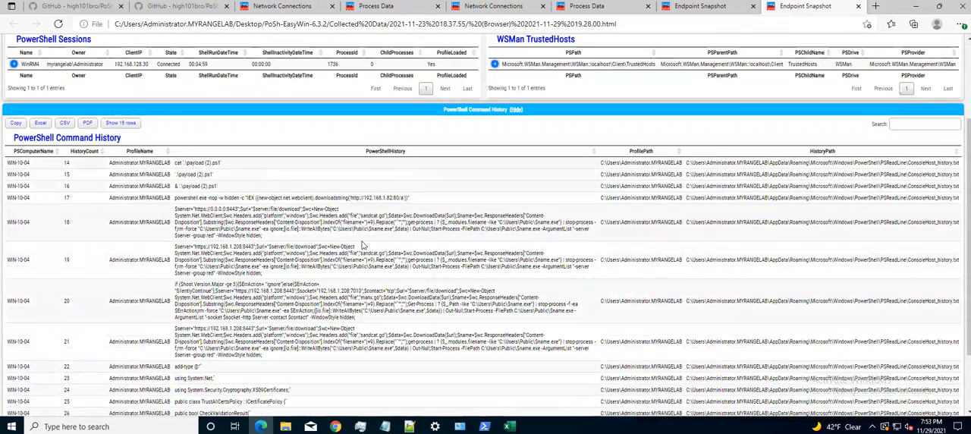
scroll(409, 276, down, 1)
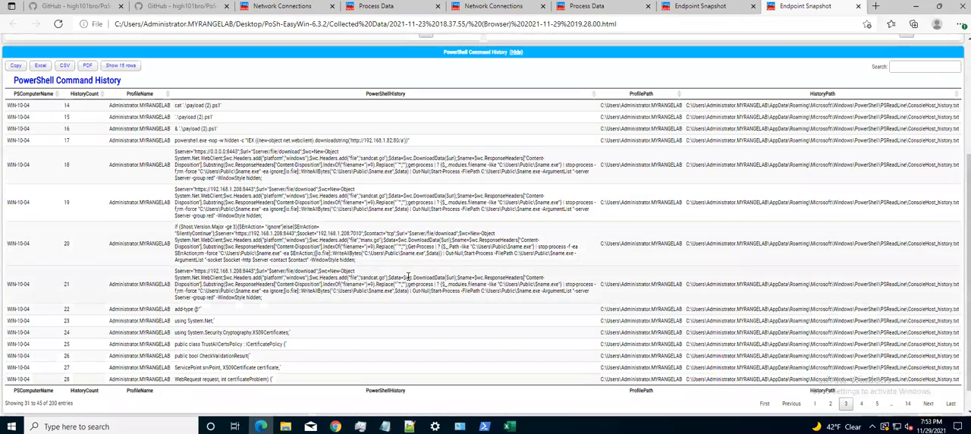
click(861, 403)
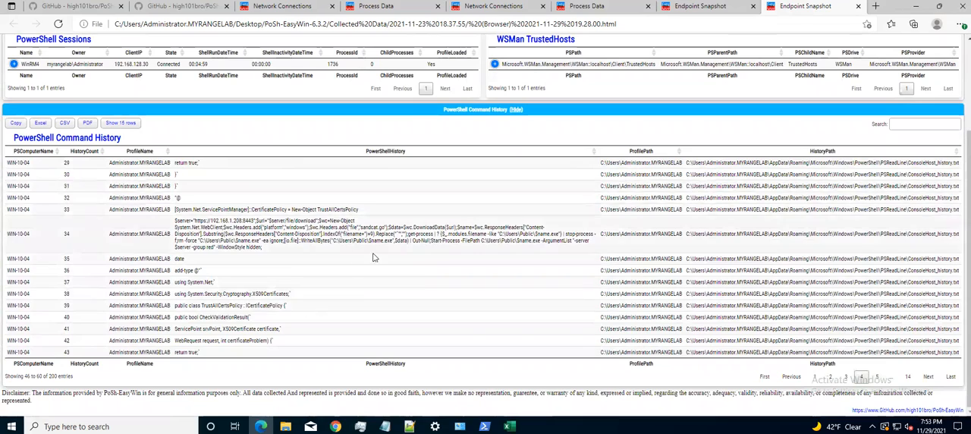
click(876, 378)
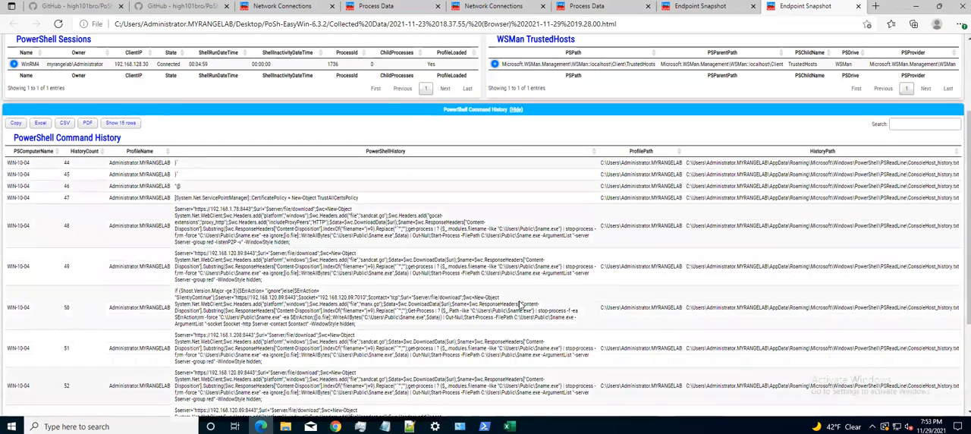
scroll(531, 283, down, 2)
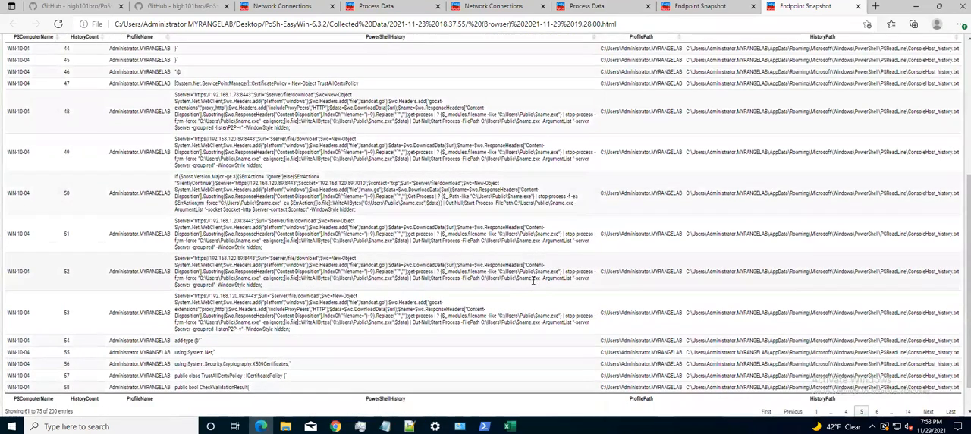
scroll(533, 281, up, 3)
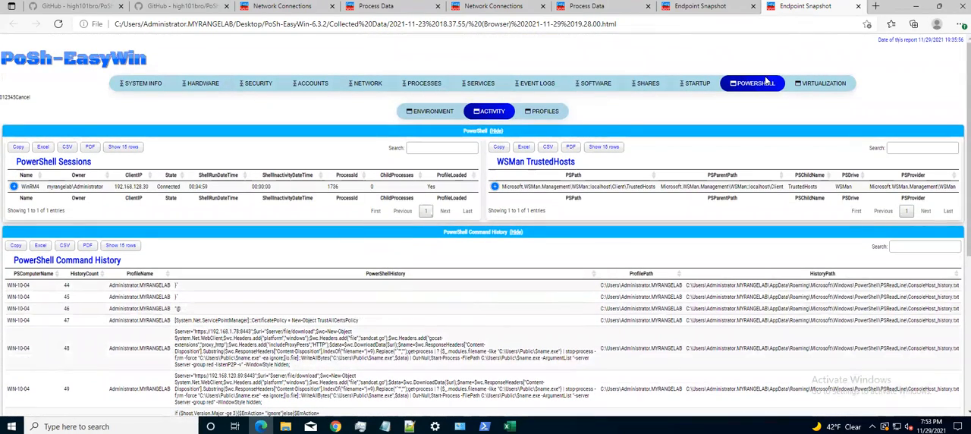
click(916, 6)
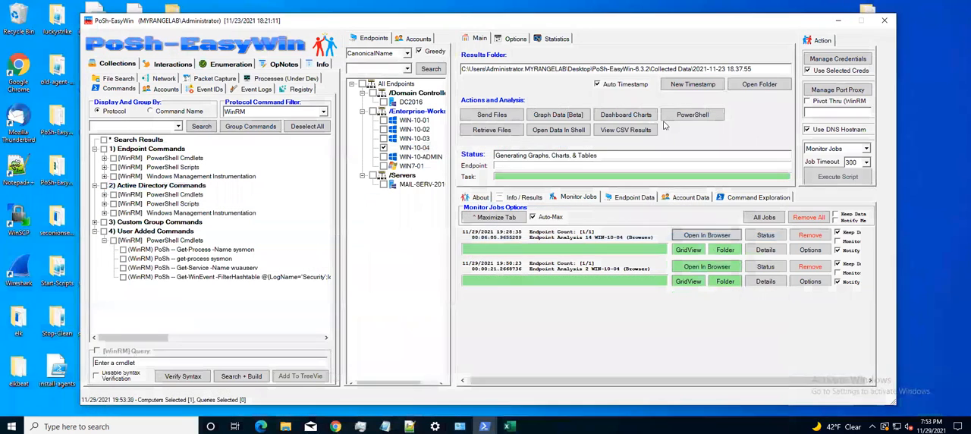